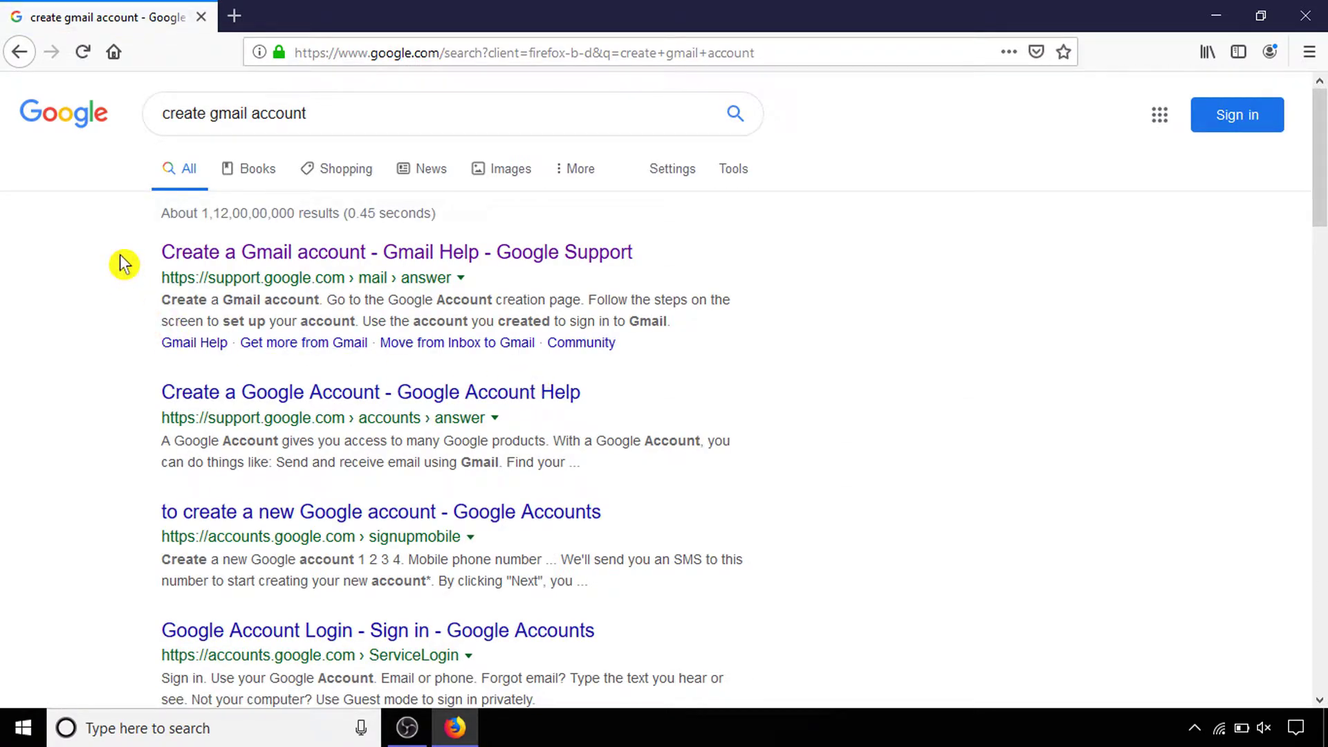
Open the 'Create a Gmail account' help article and go to the Google Account sign-up form
left_click(325, 256)
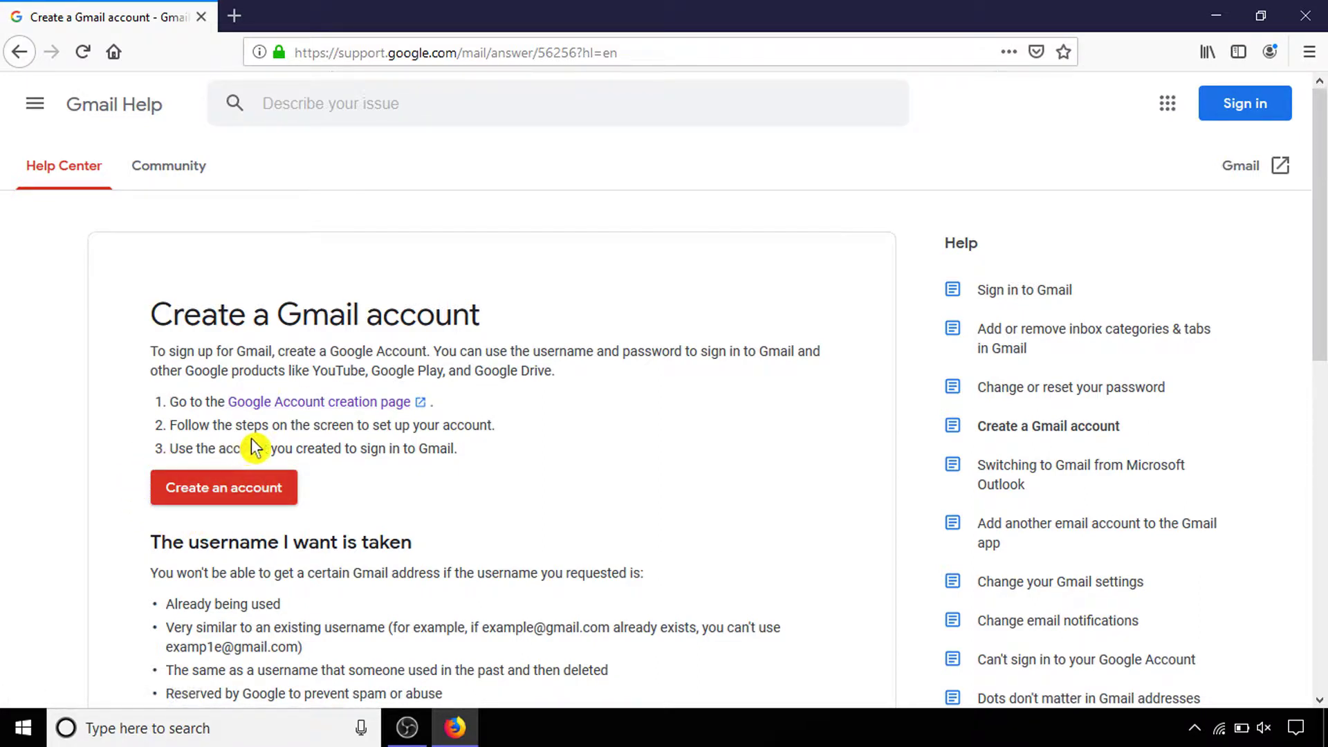
left_click(250, 492)
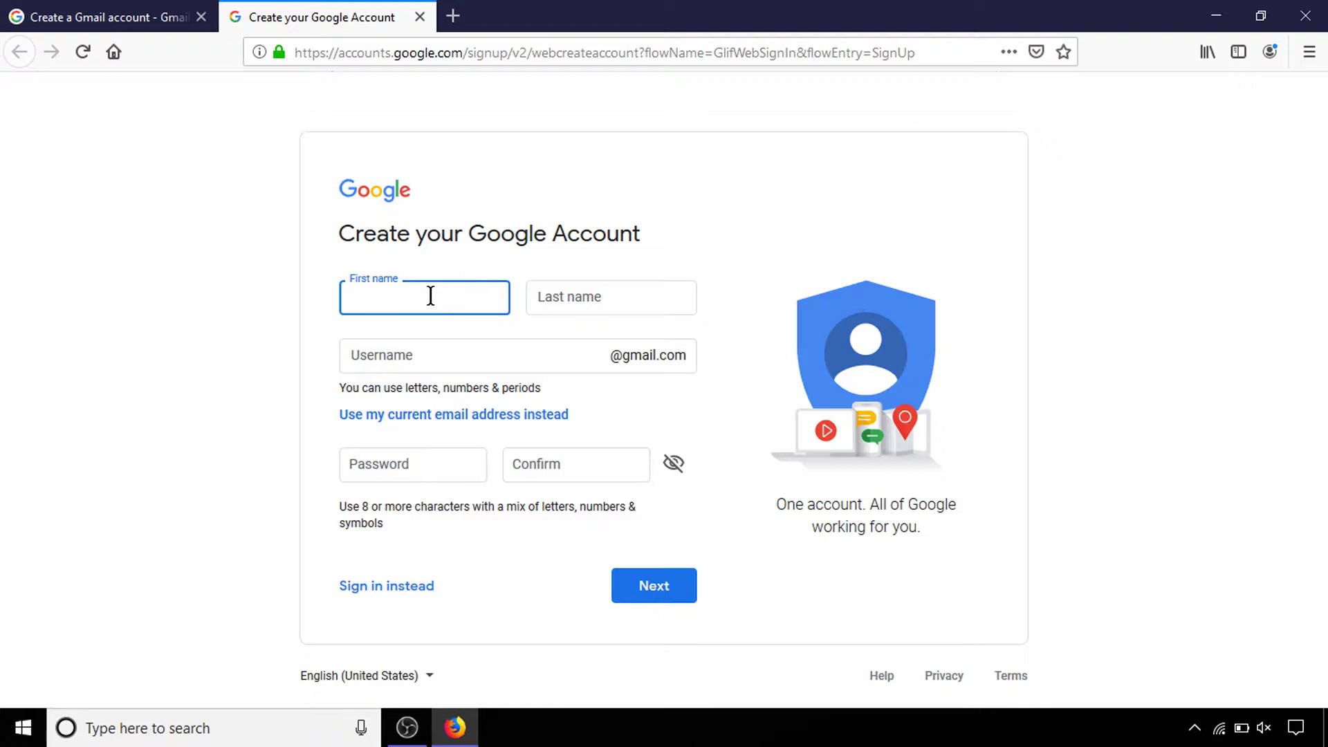
Enter the first name, last name and the desired Gmail username on the sign-up form
type("mnop")
key("Tab")
type("e")
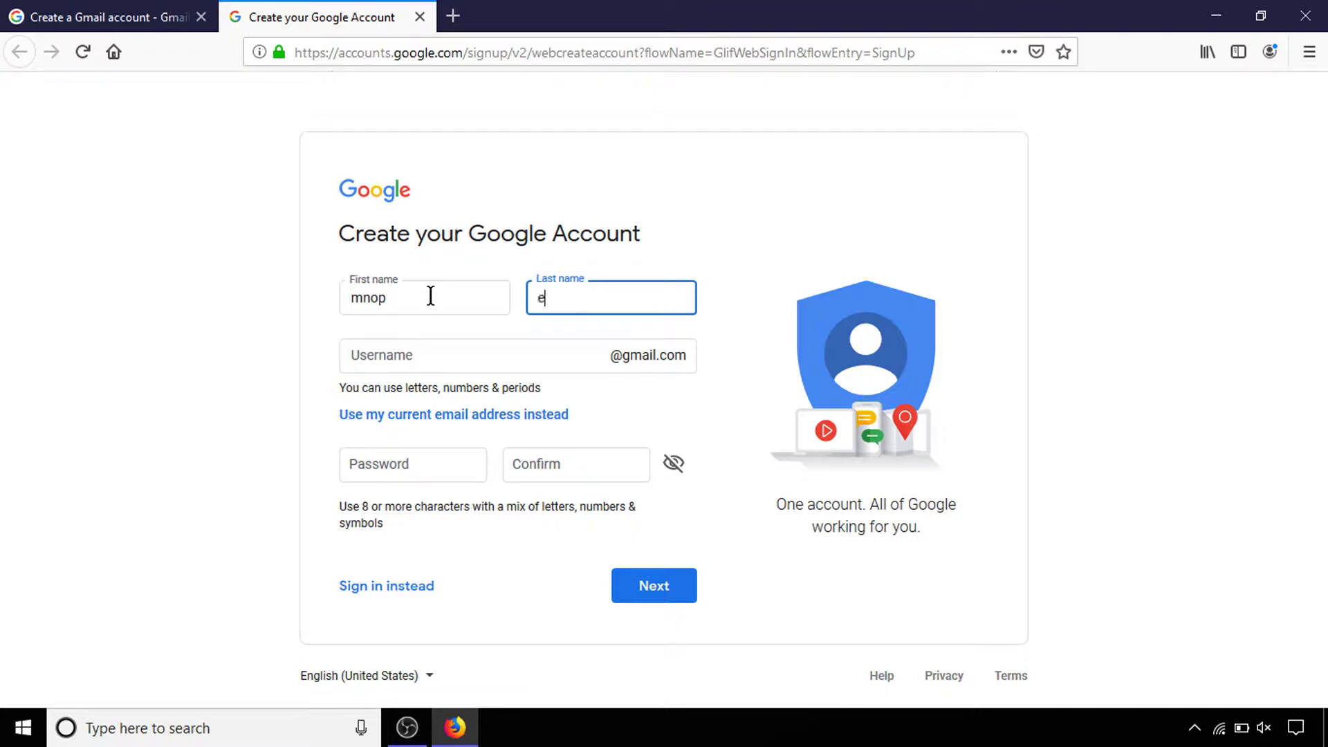
type("xample")
key("Tab")
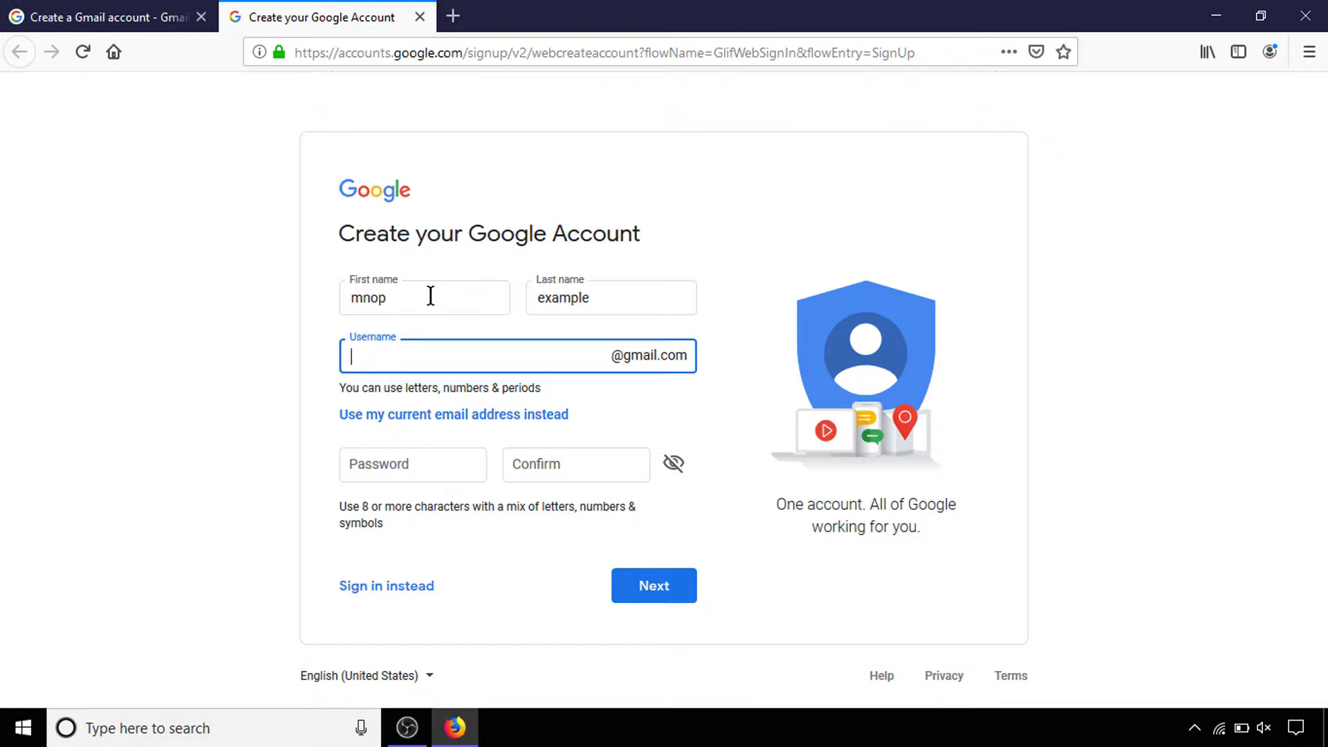
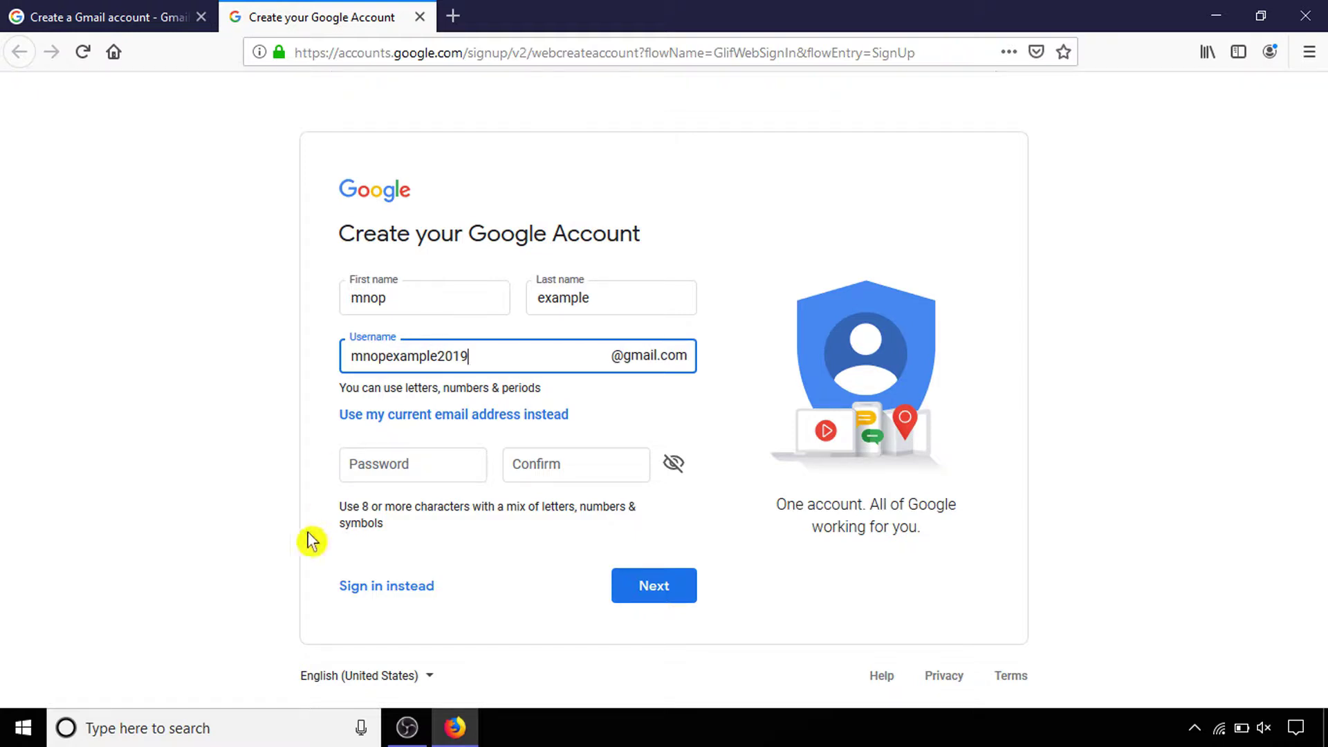
Enter the account password, confirm it, and submit the name, username and password
left_click(391, 466)
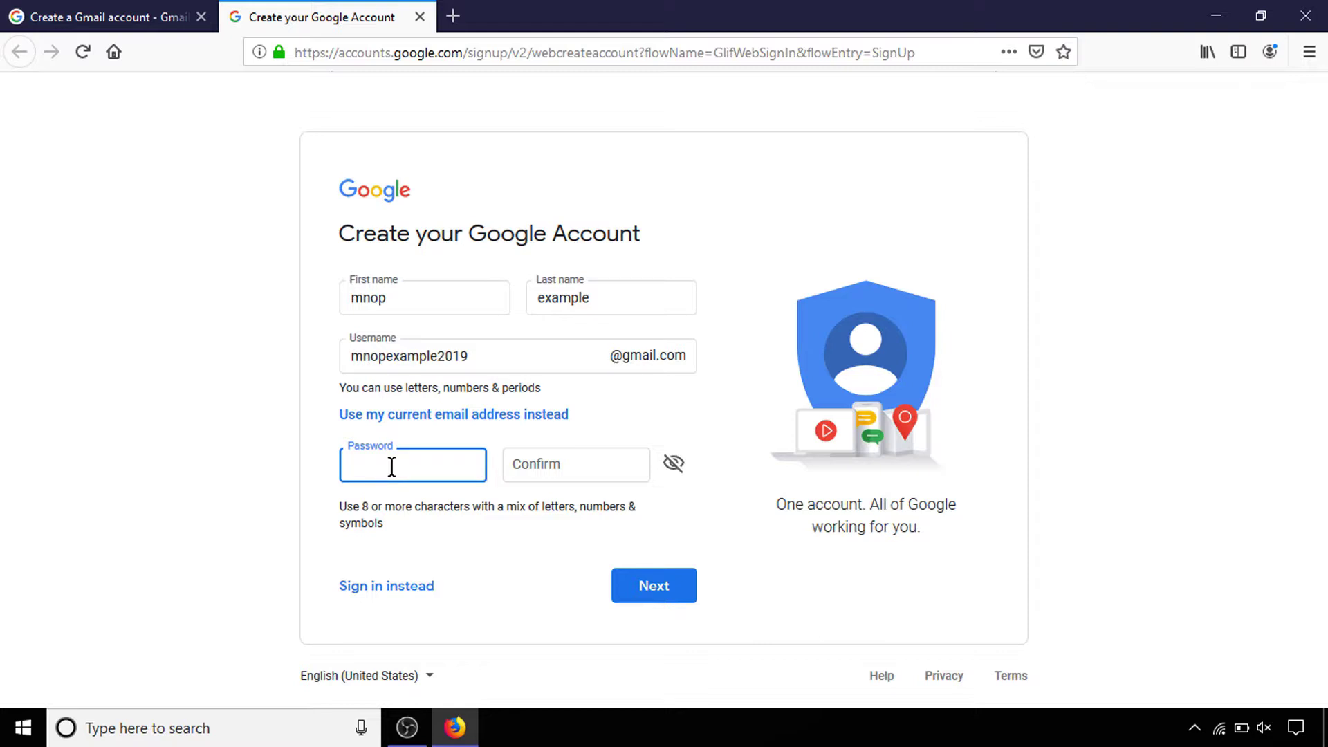
type("•••••••••")
key("Tab")
type("•••••••")
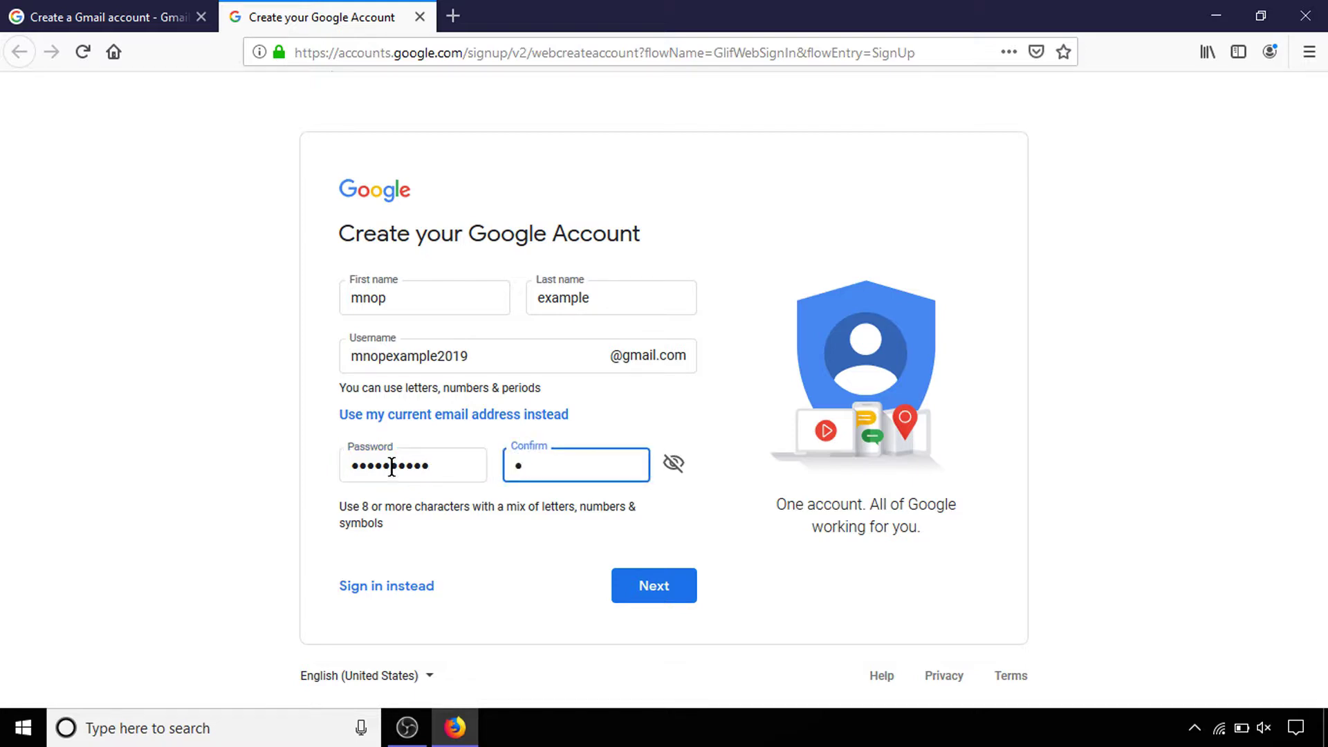
type("•••")
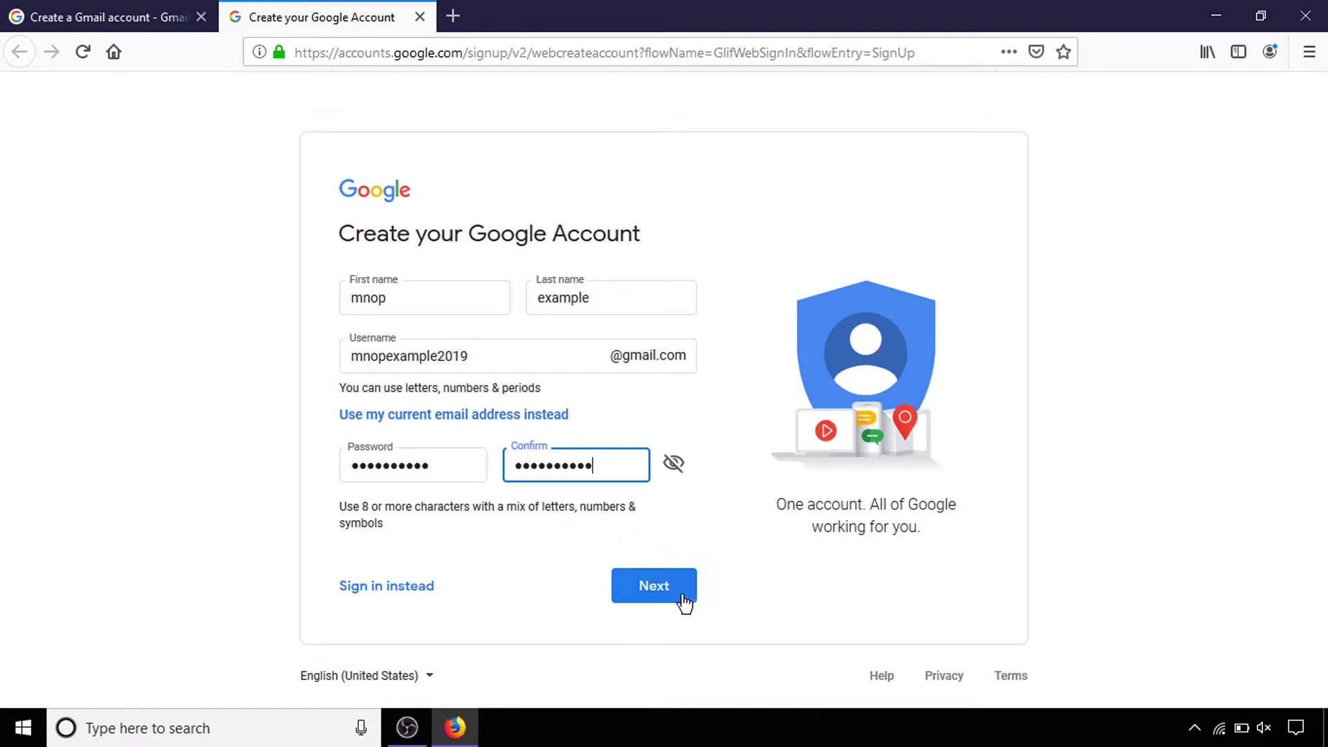
left_click(645, 590)
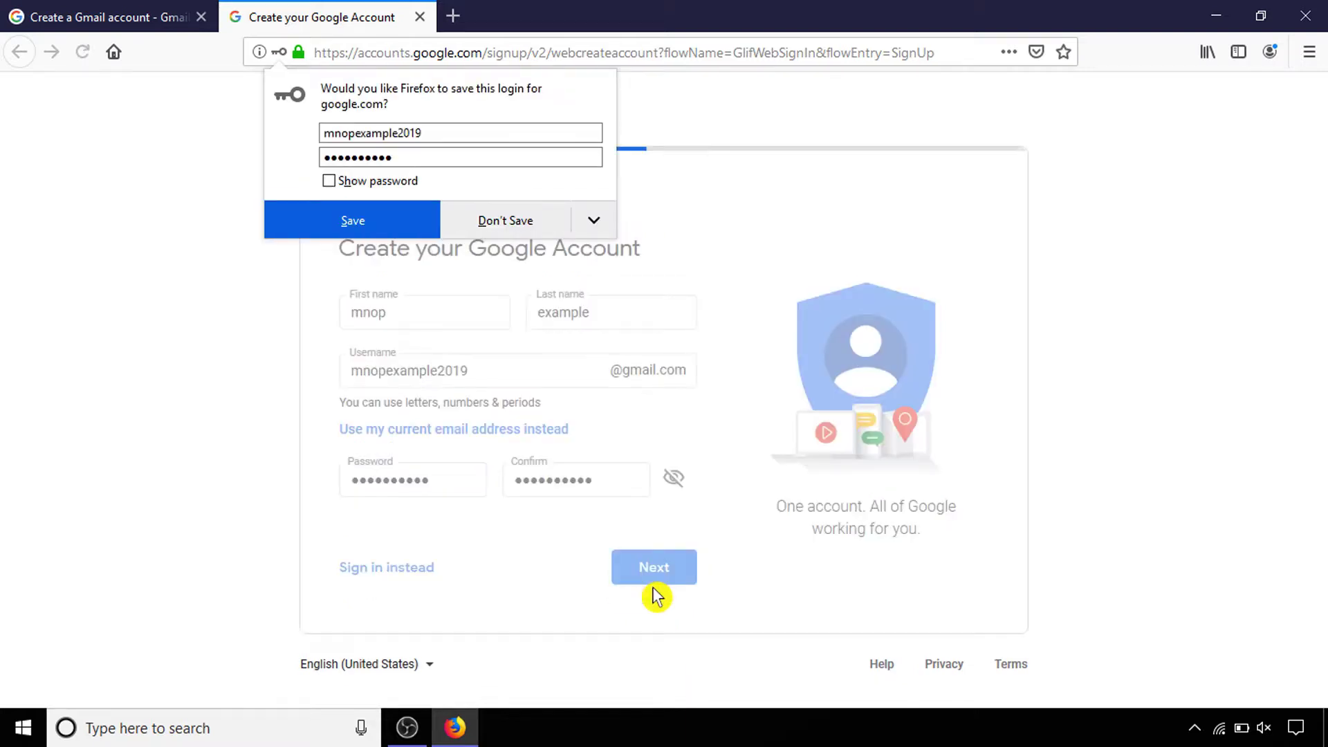
Decline Firefox's offer to save the new Google login
left_click(507, 223)
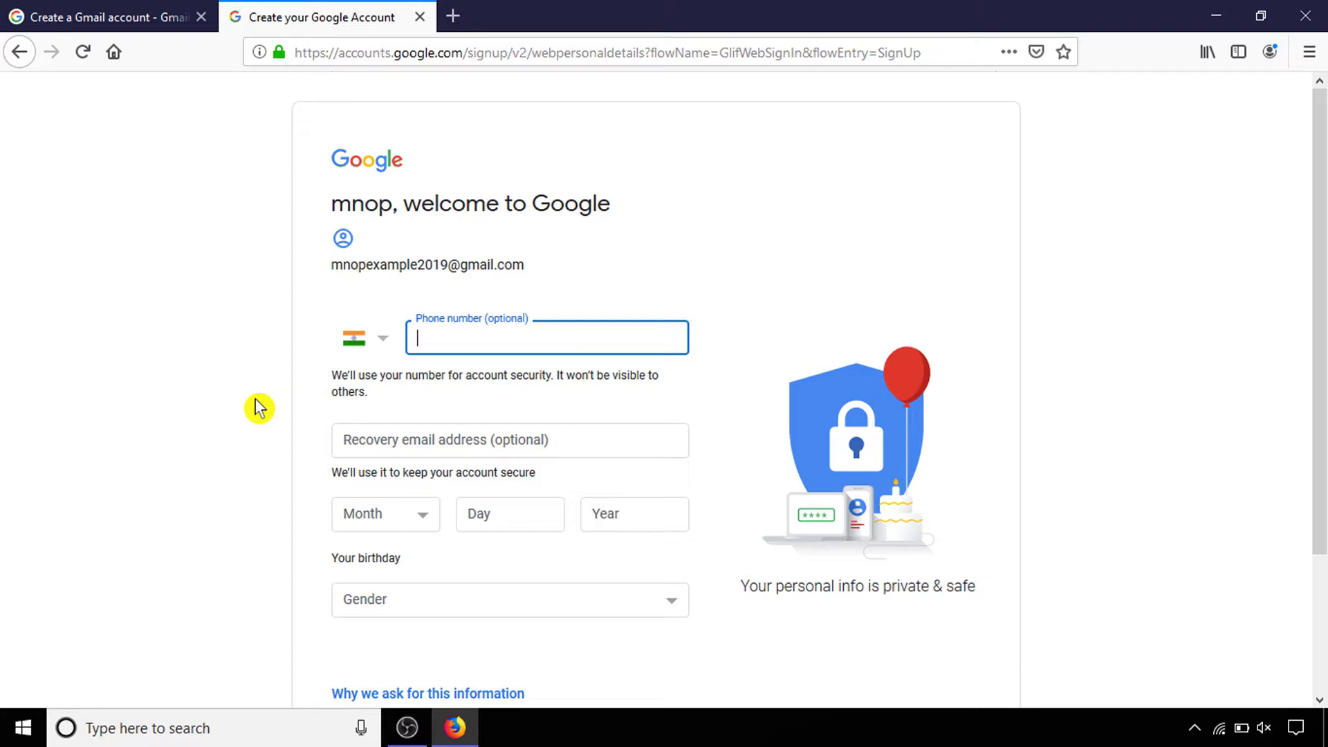
Set the birthday to September 30, 1992
left_click(397, 526)
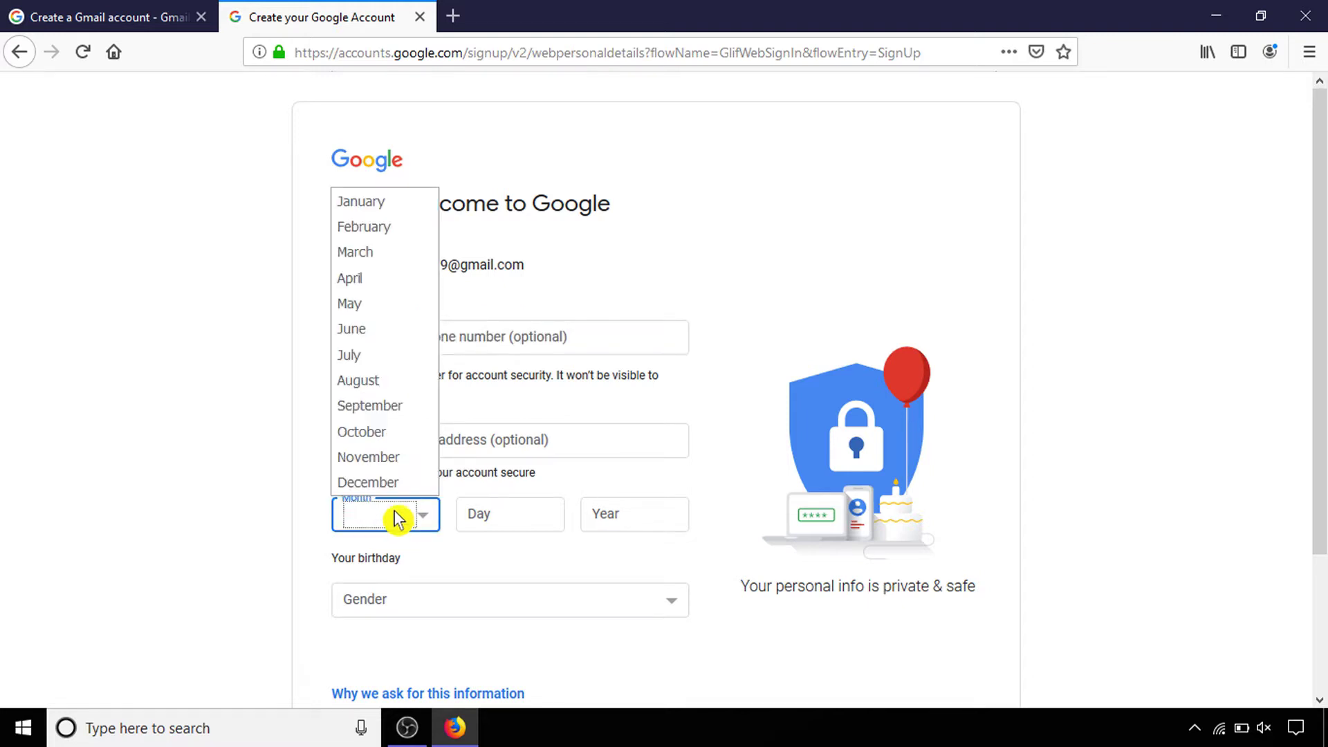
left_click(386, 408)
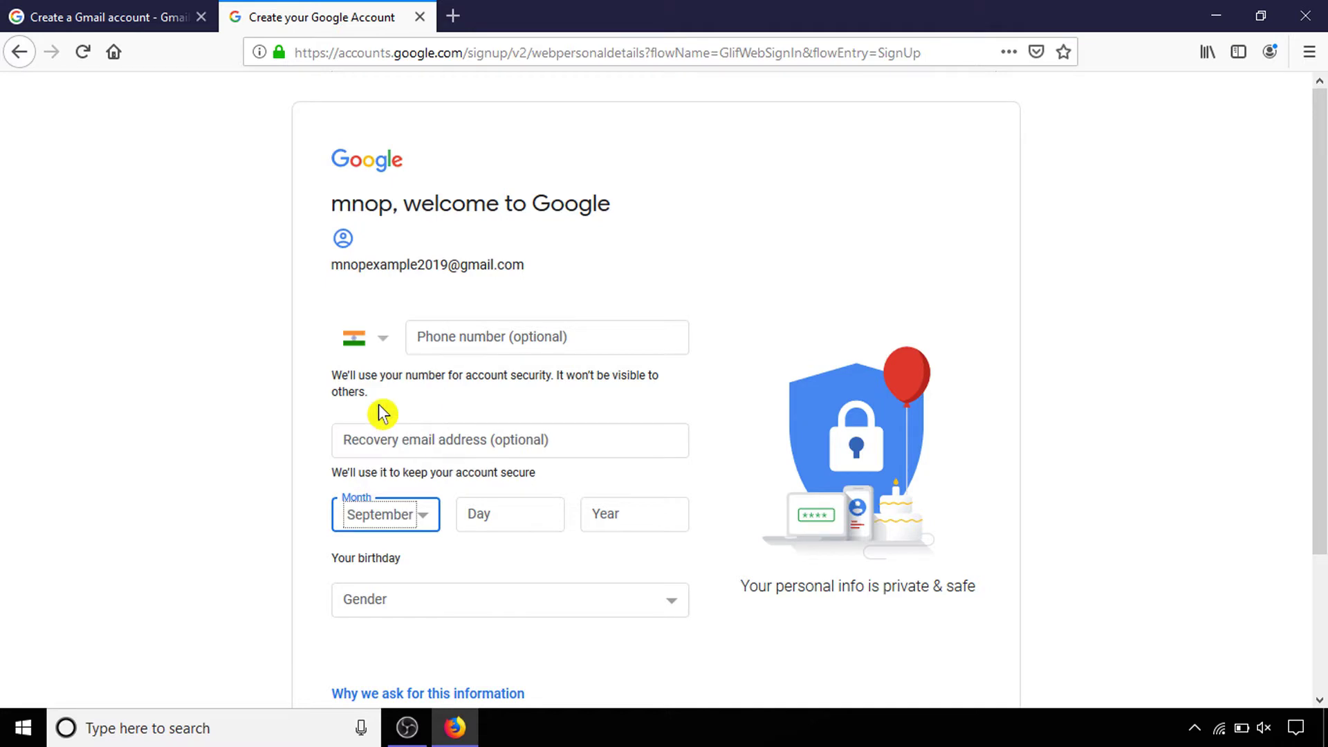
left_click(478, 505)
type("30")
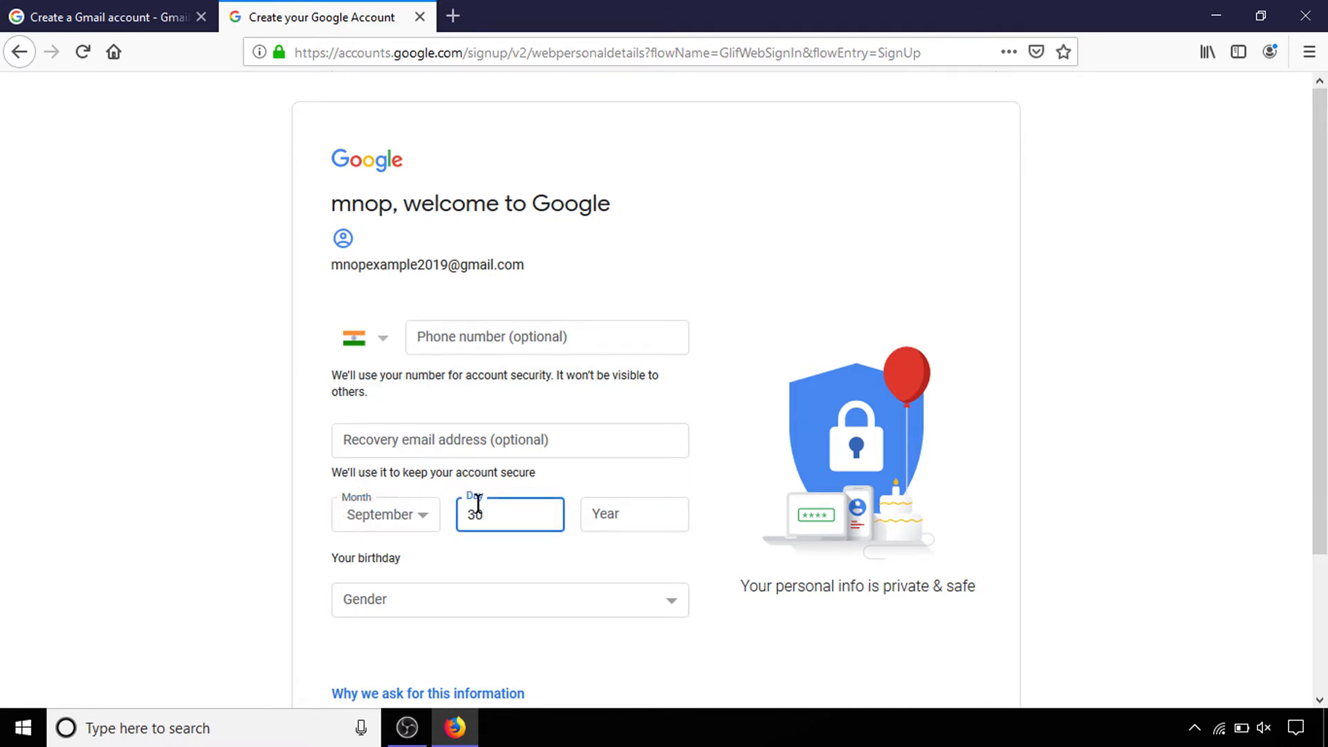
key("Tab")
type("1992")
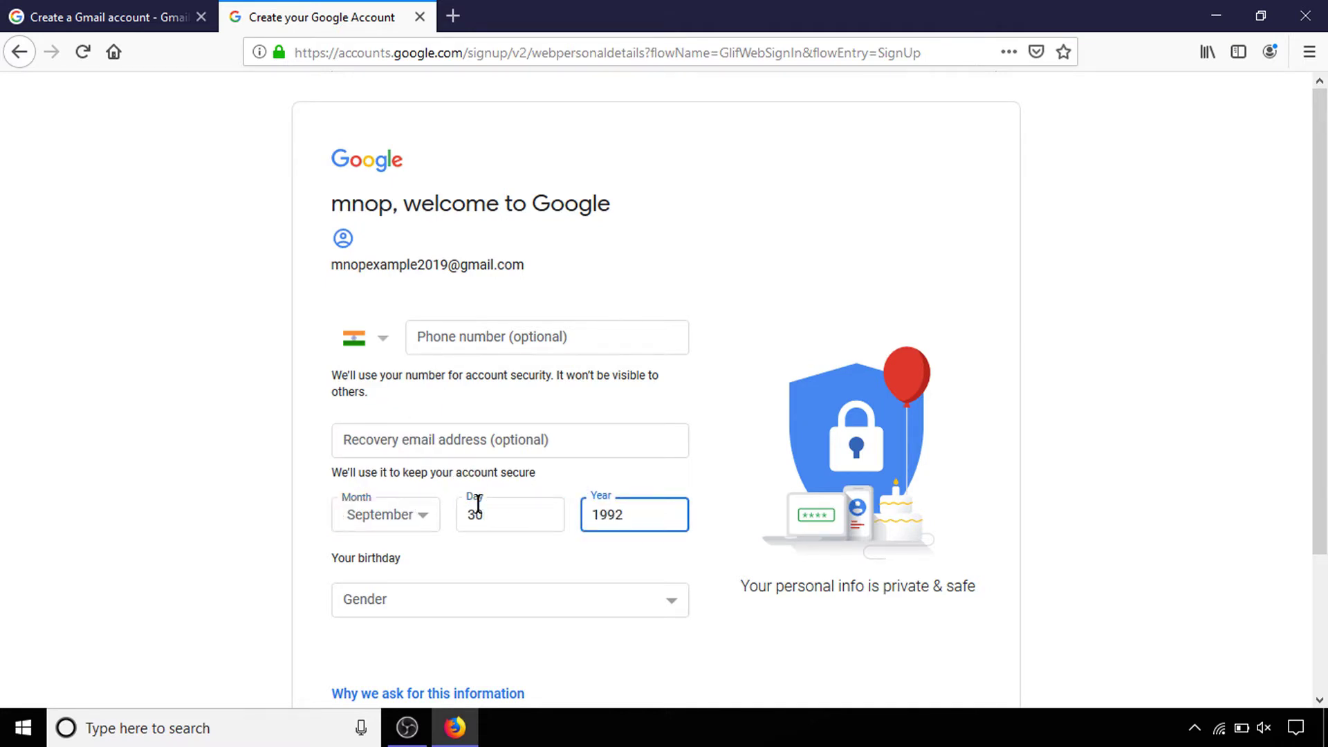
Choose Male as the gender and continue to Privacy and Terms
key("Tab")
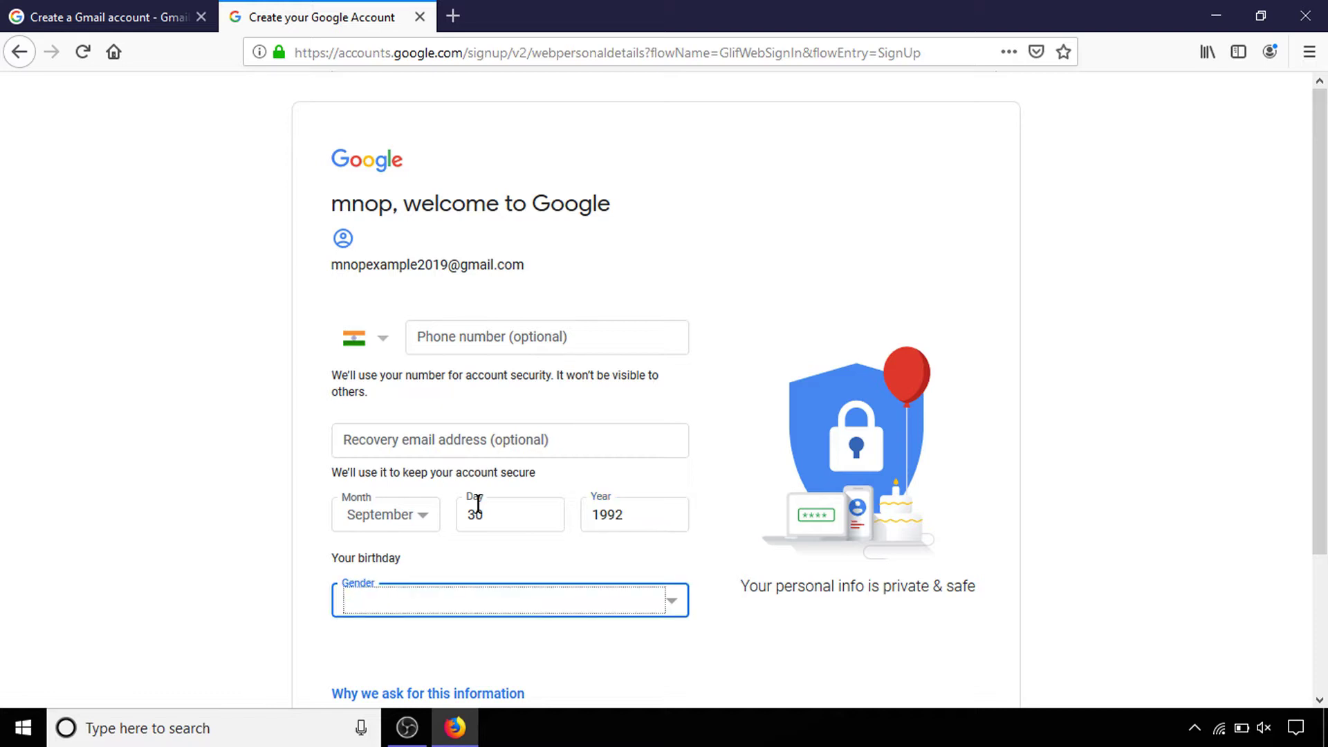
left_click(622, 610)
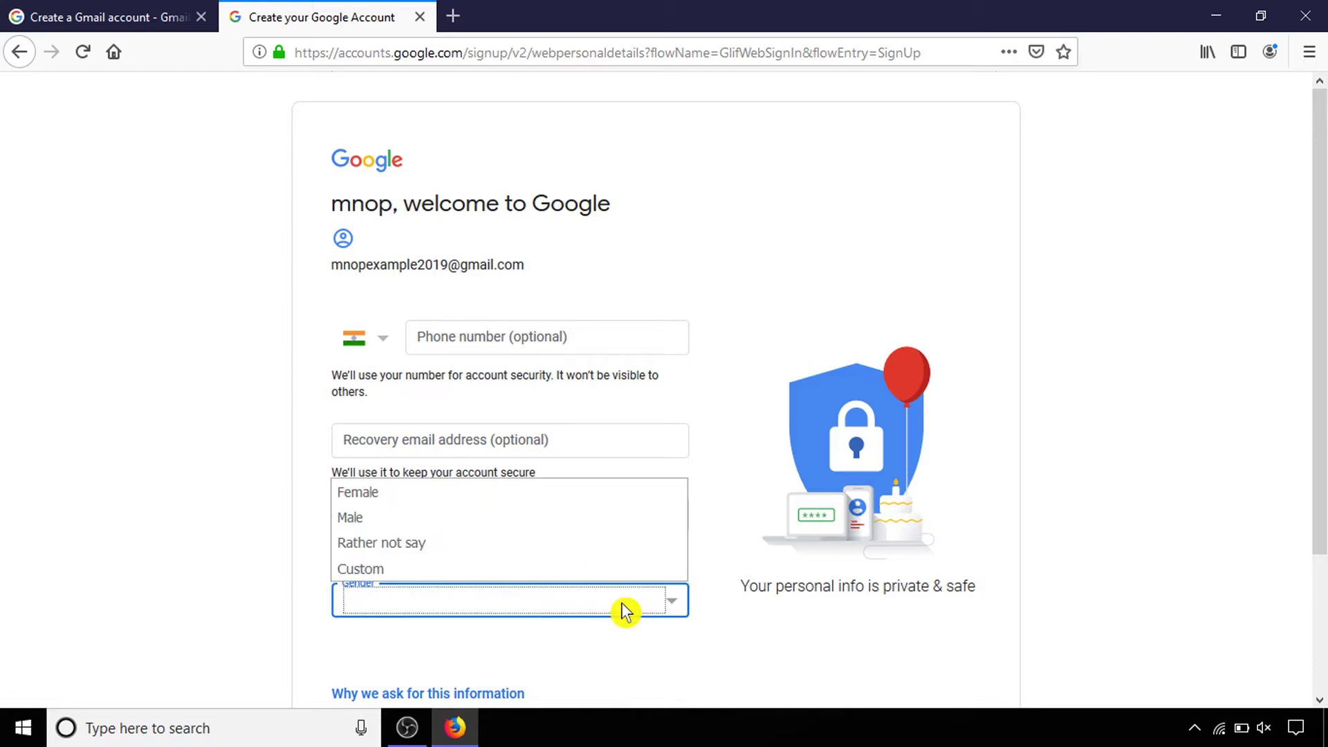
left_click(465, 520)
scroll(1319, 532, "down", 3)
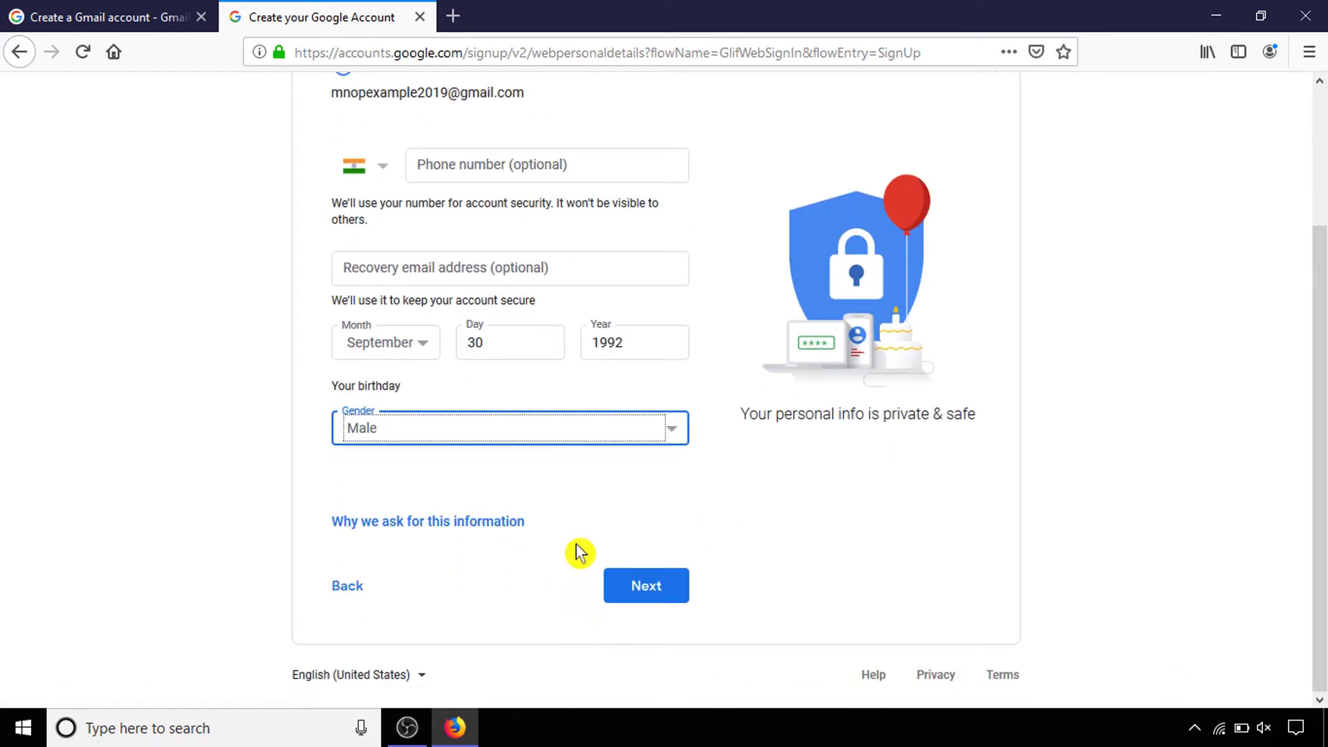
left_click(648, 596)
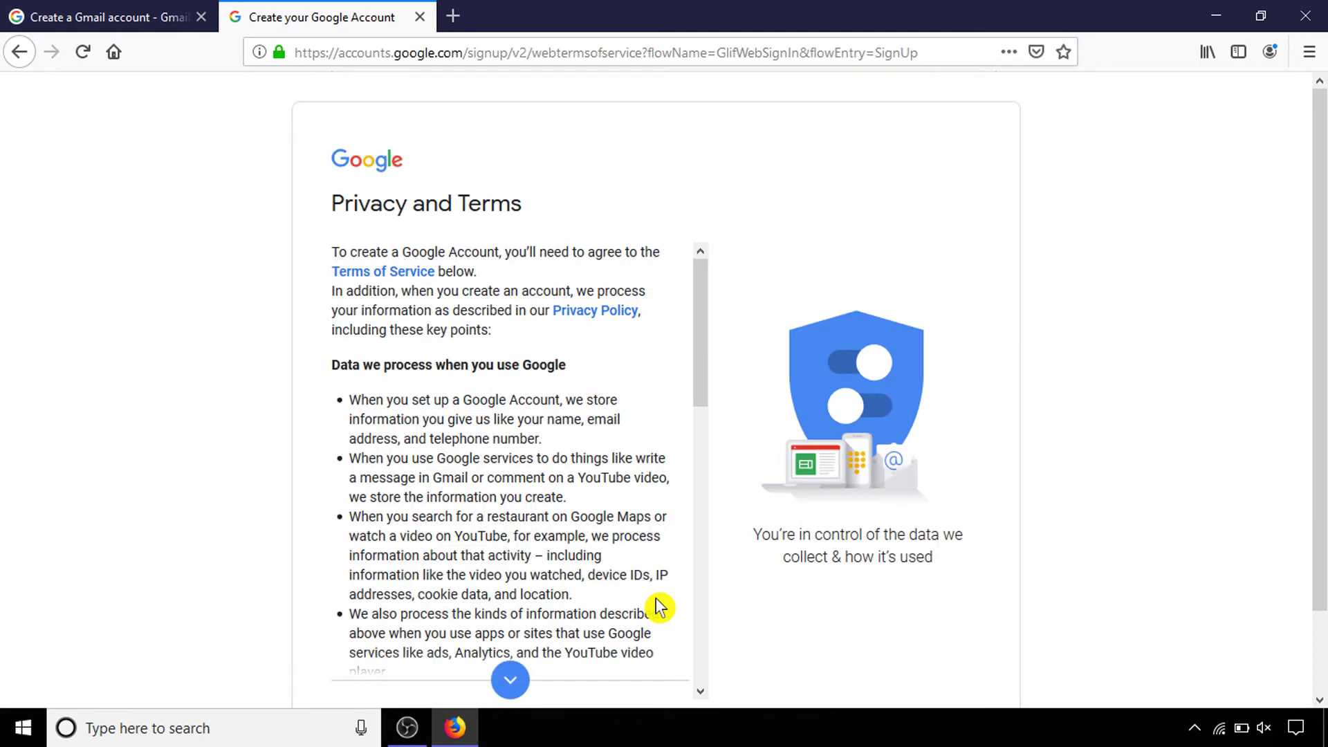
Read through the Privacy and Terms to the end and agree, creating the account
scroll(941, 484, "down", 2)
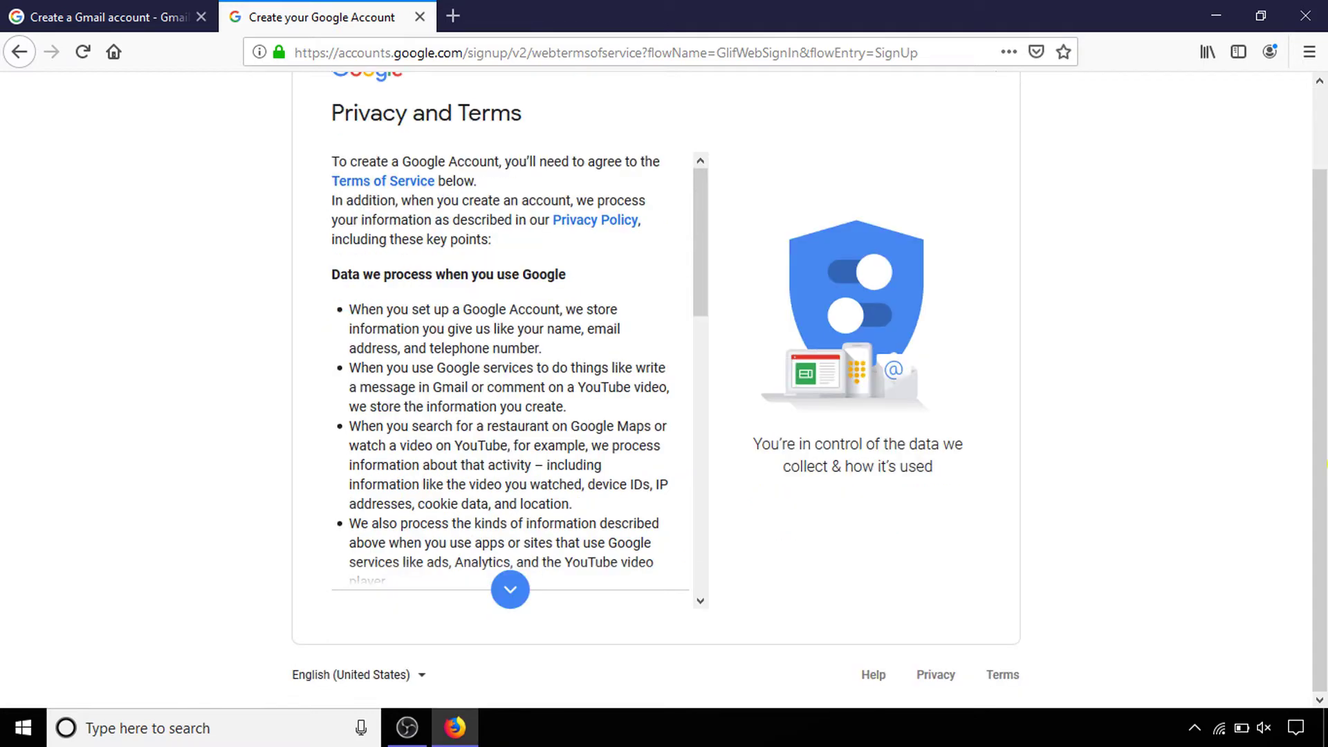
left_click_drag(704, 267, 705, 558)
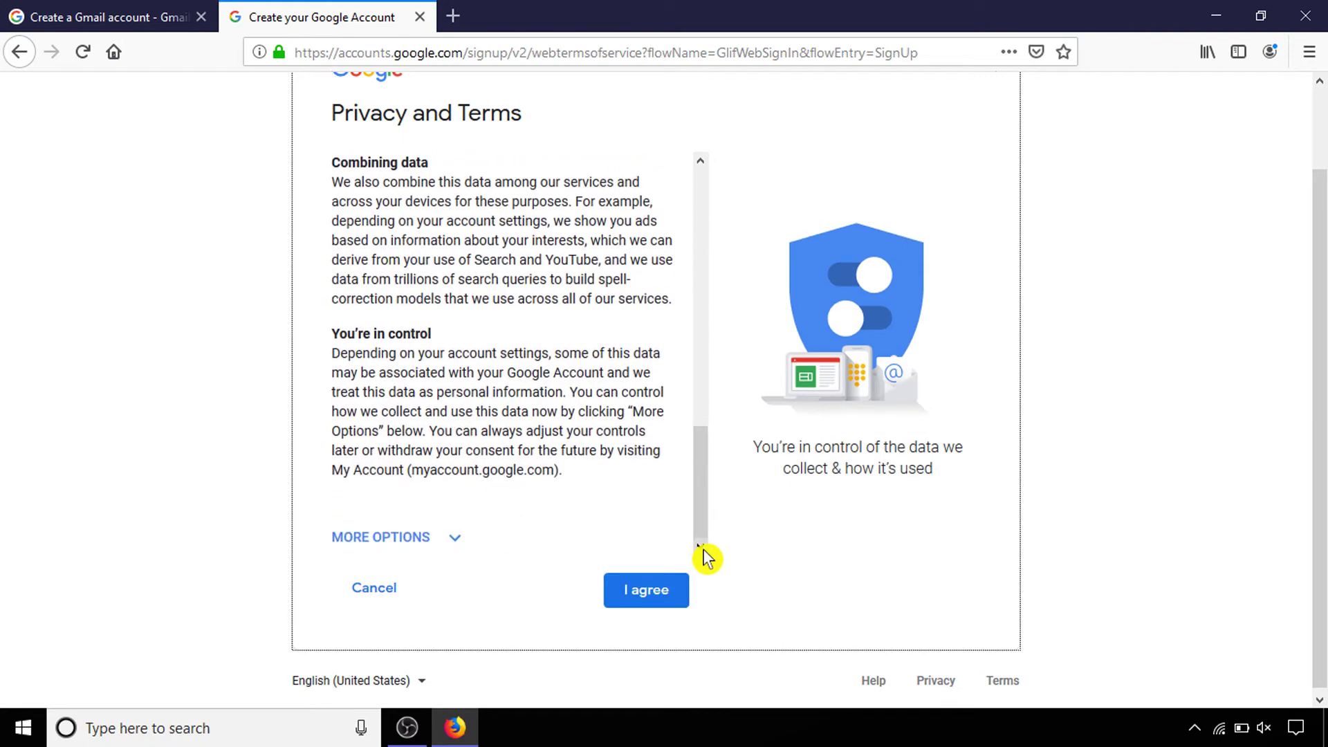
left_click(646, 594)
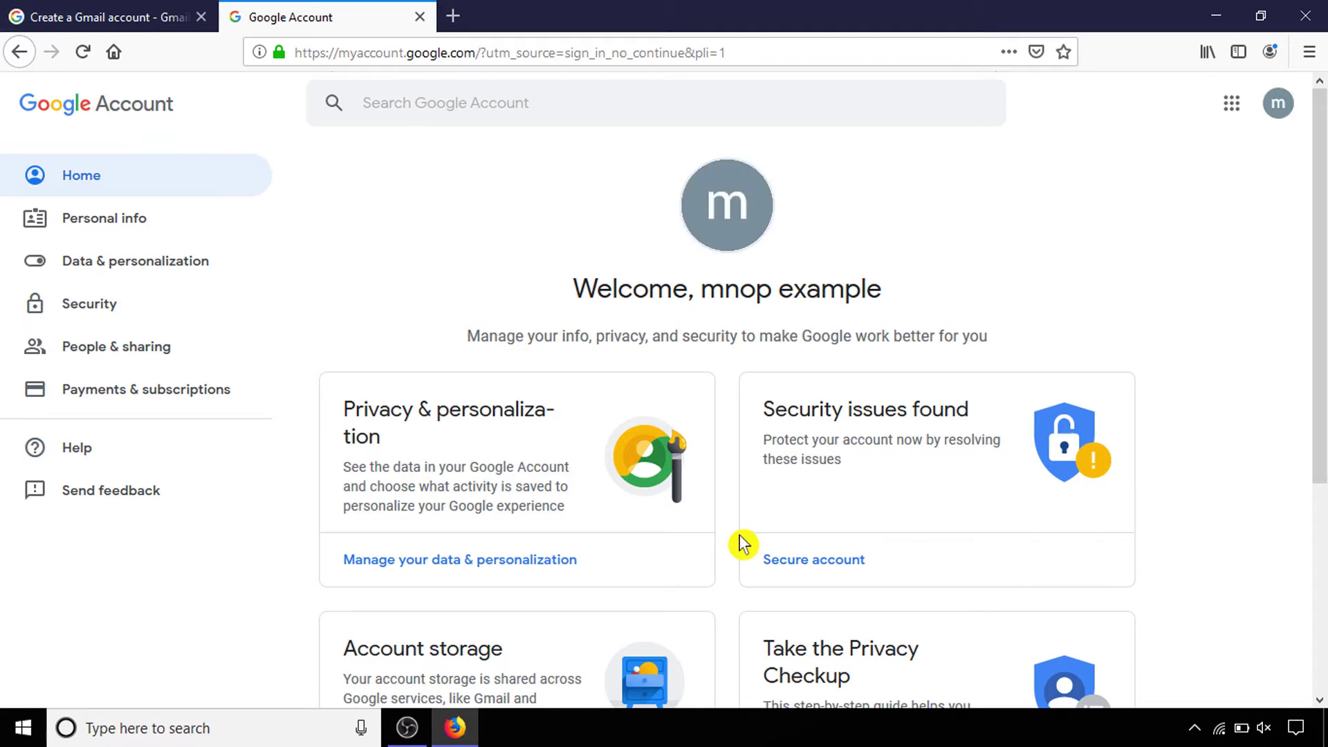
Sign out of the new account from the profile avatar menu
left_click(1276, 104)
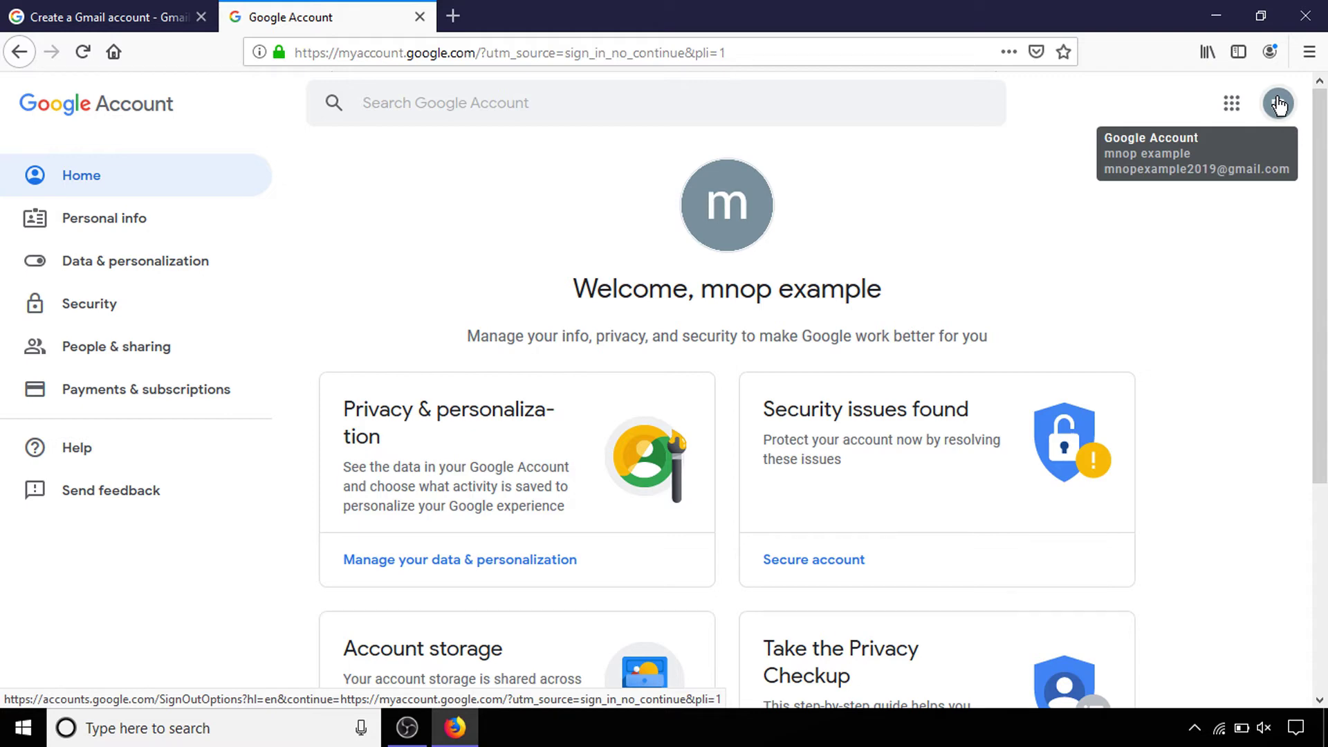
left_click(1278, 104)
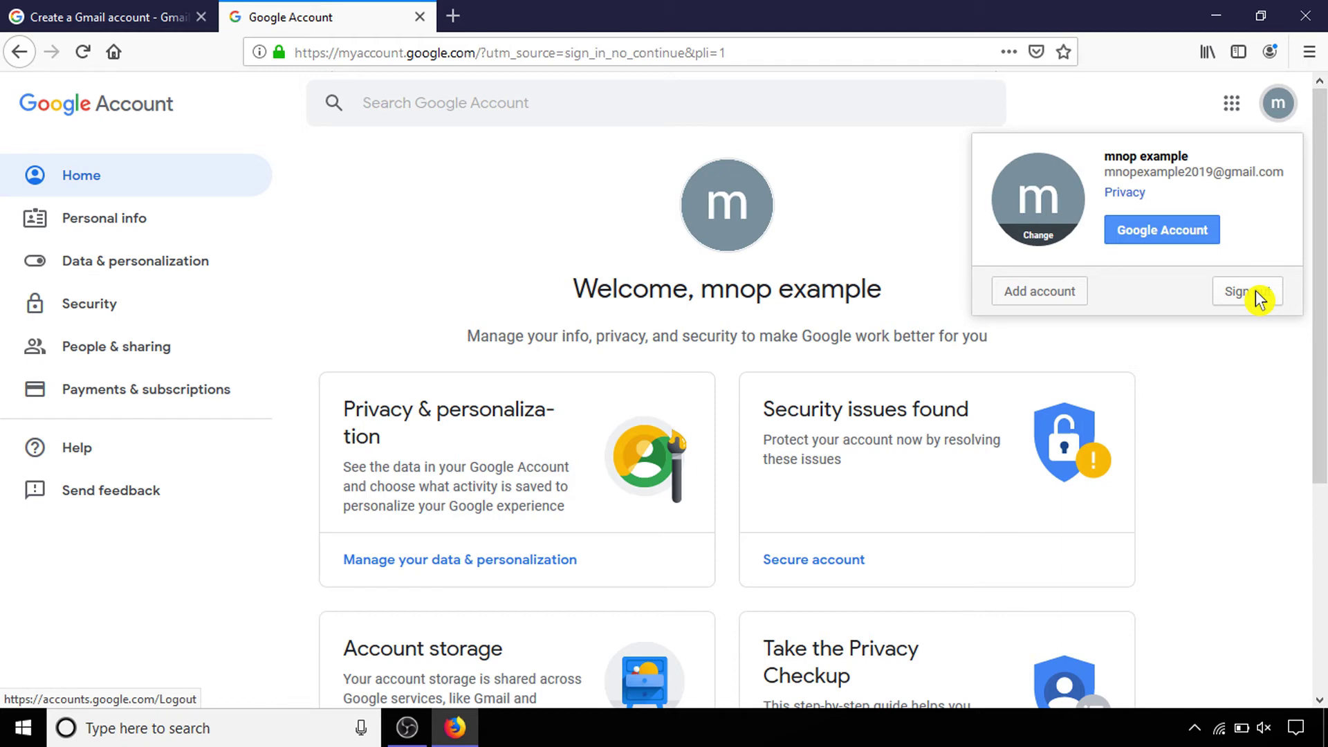
left_click(1255, 291)
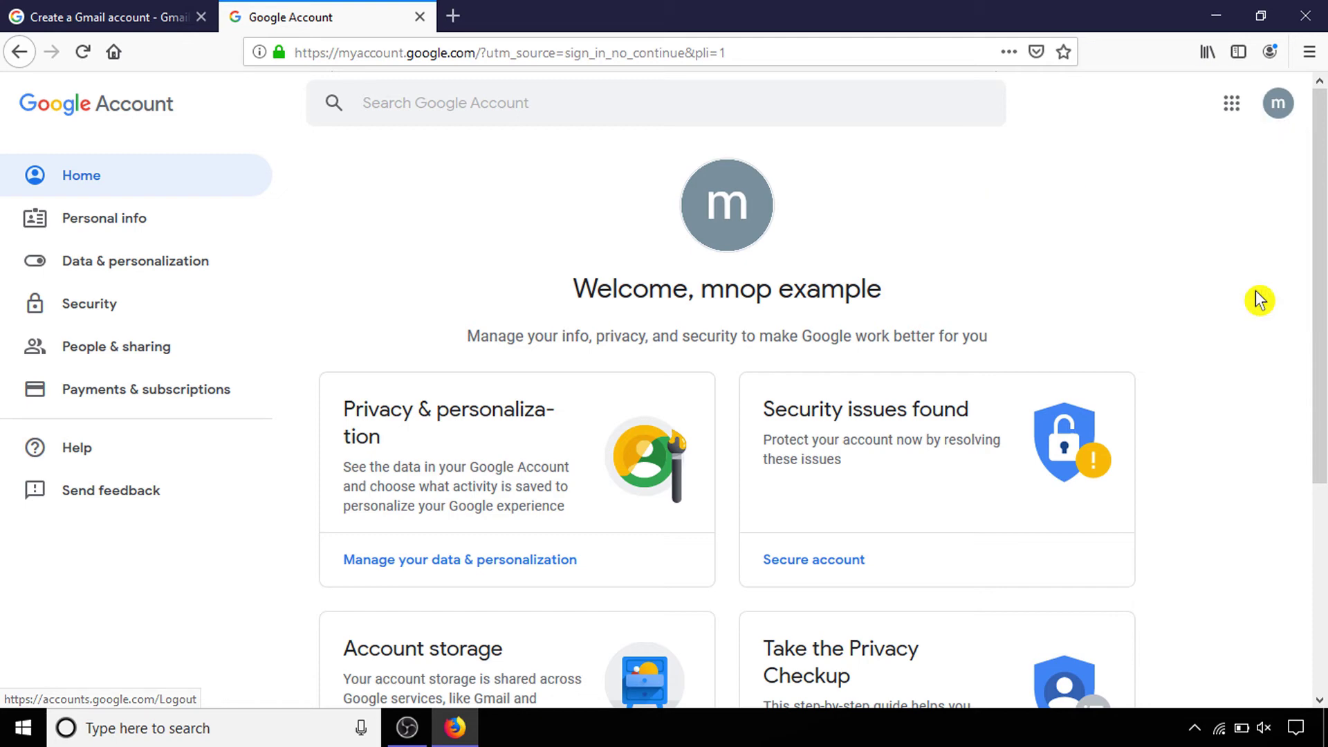